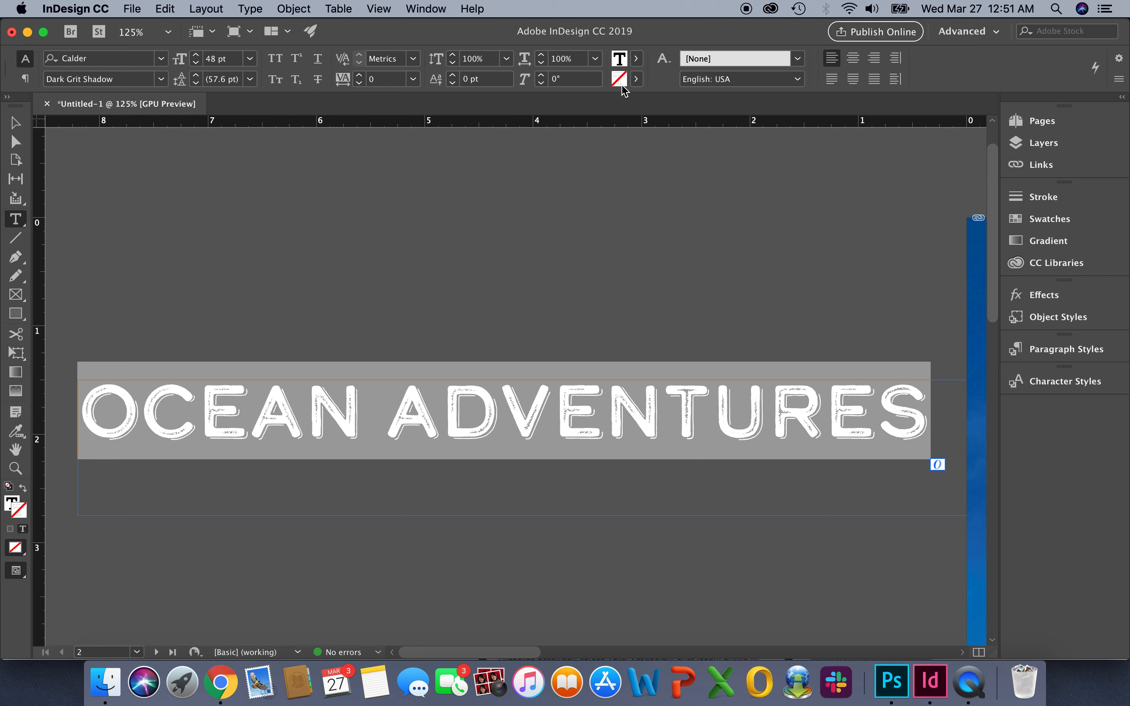
# - Fill the OCEAN ADVENTURES headline text with the [Paper] swatch and shrink its frame to fit the text
pyautogui.click(636, 59)
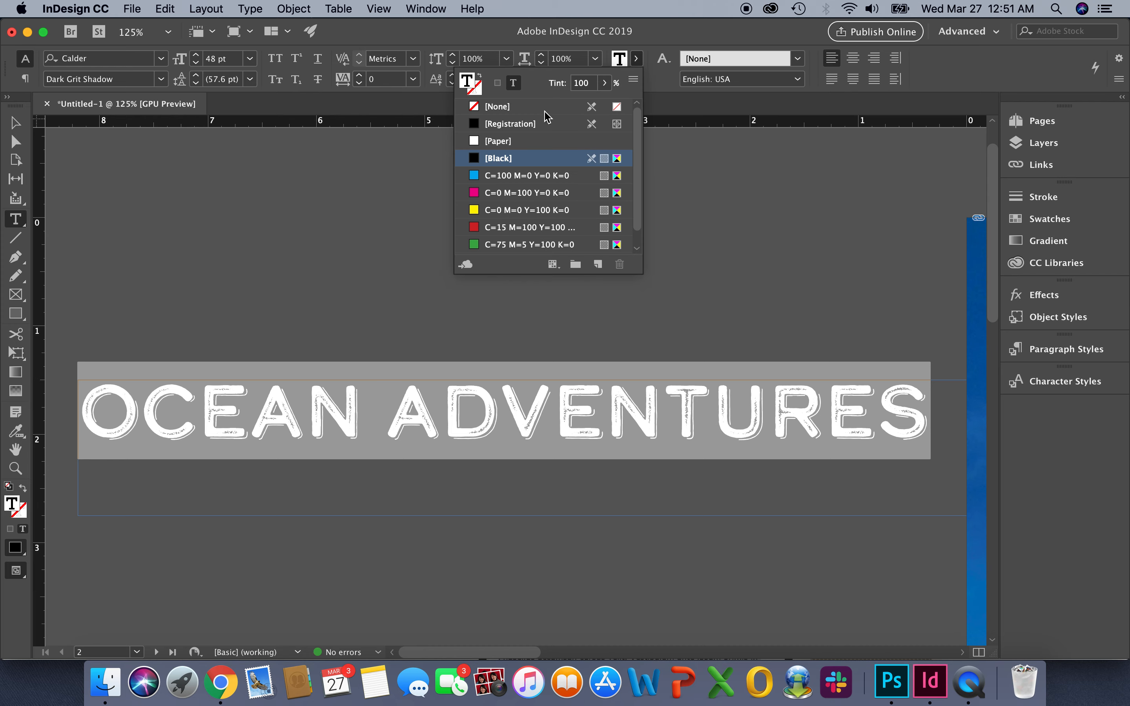
pyautogui.click(476, 145)
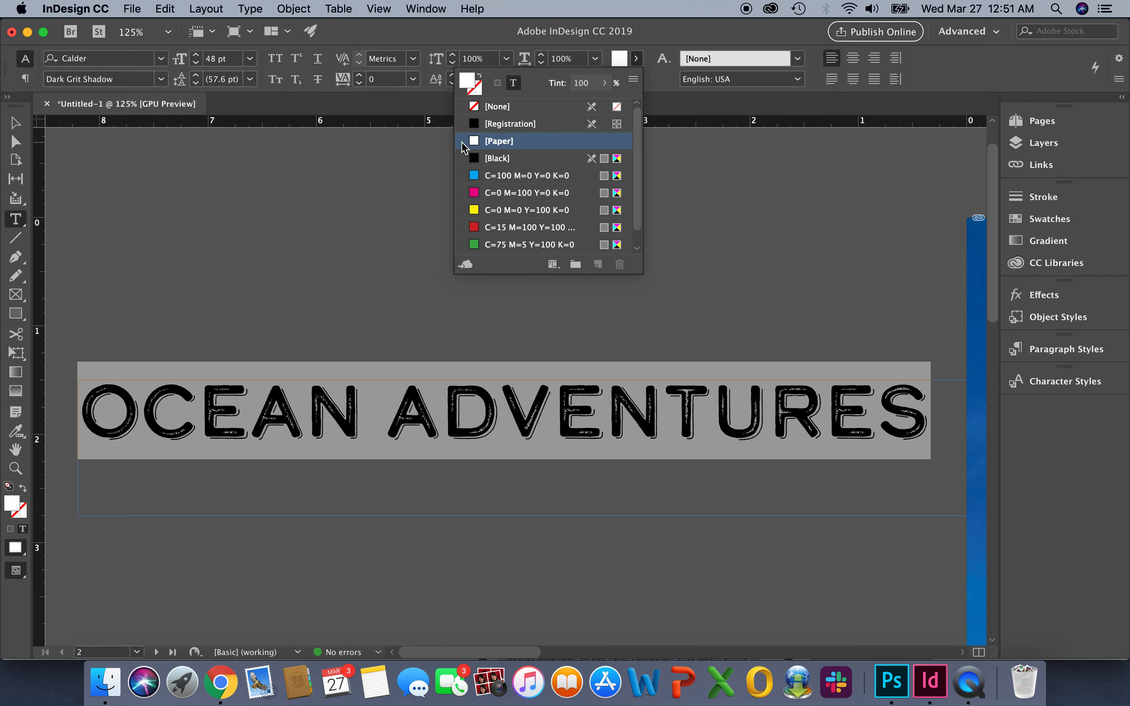
pyautogui.click(16, 122)
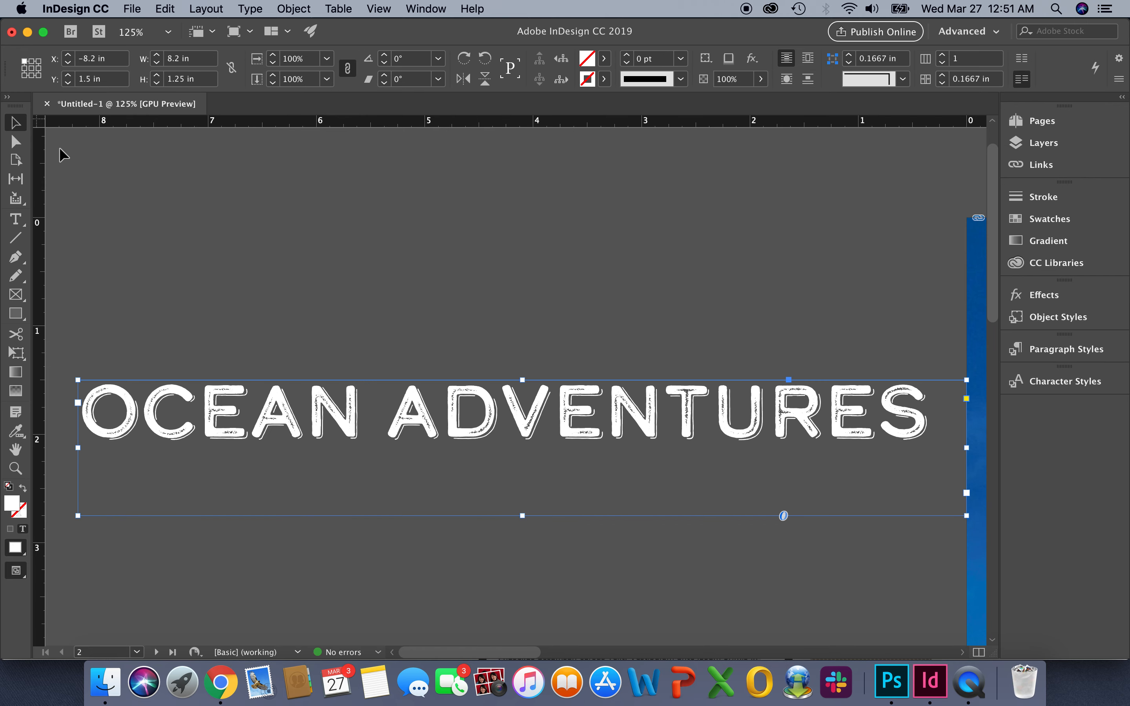
pyautogui.hscroll(3, 716, 515)
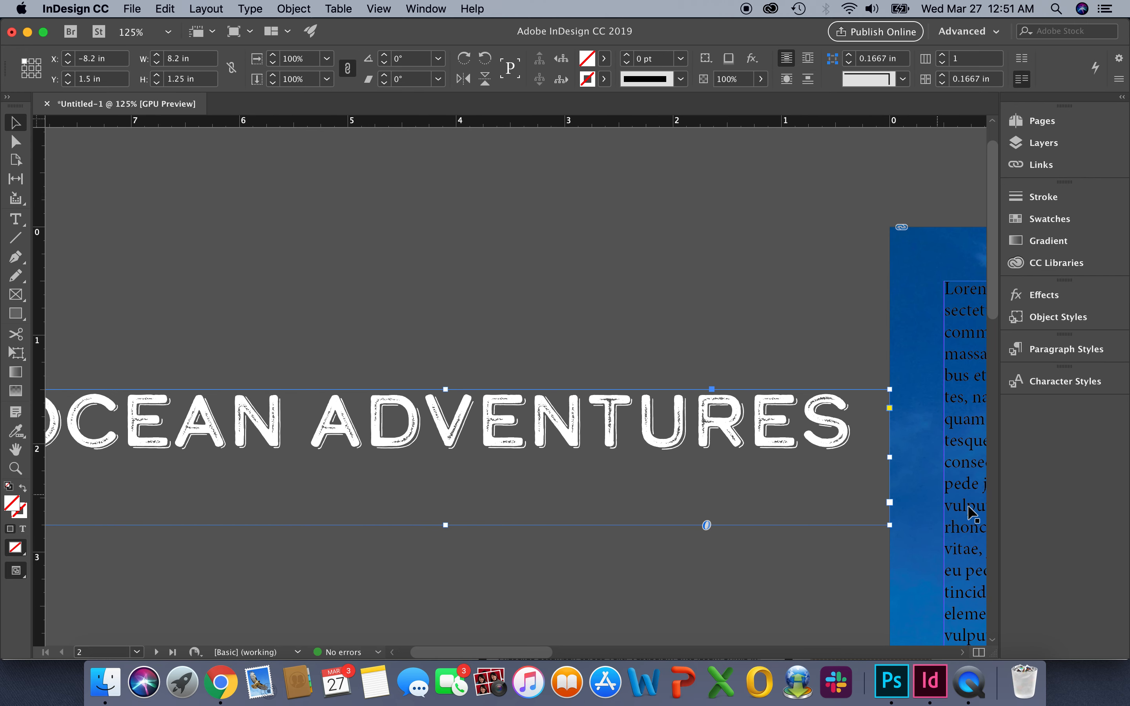
pyautogui.doubleClick(890, 527)
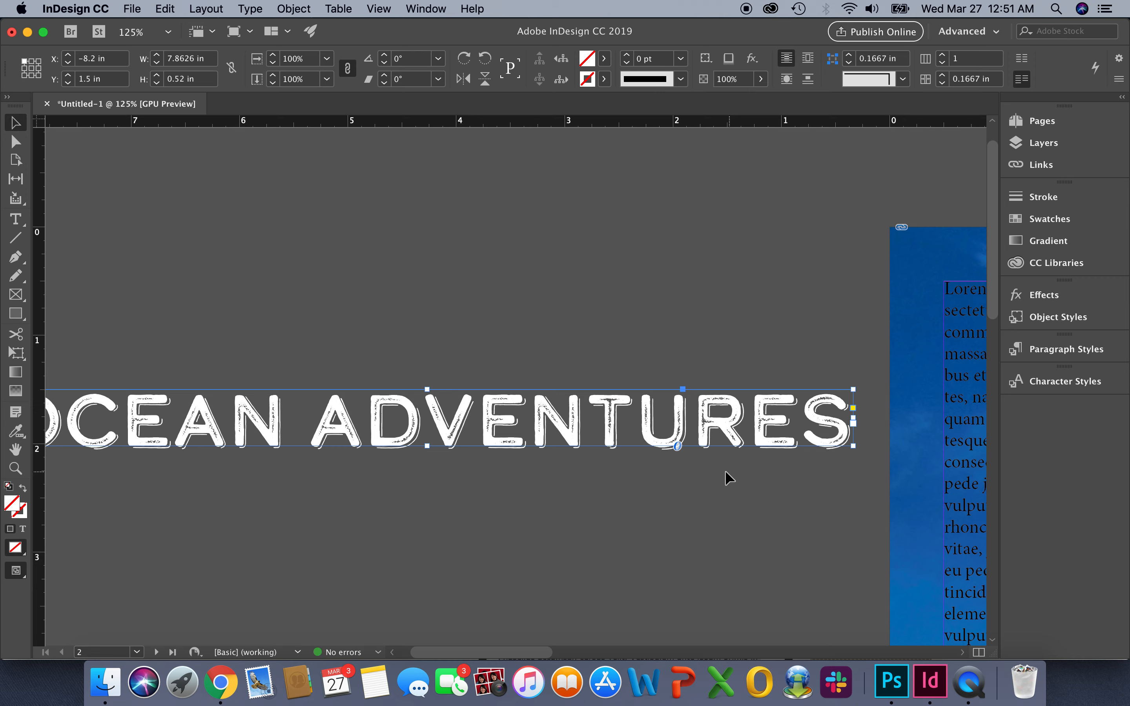
# - Rotate the headline frame 90° and place it along the first page's left margin, starting at the top margin, with the full spread in view
pyautogui.press('super+minus')
pyautogui.press('super+minus')
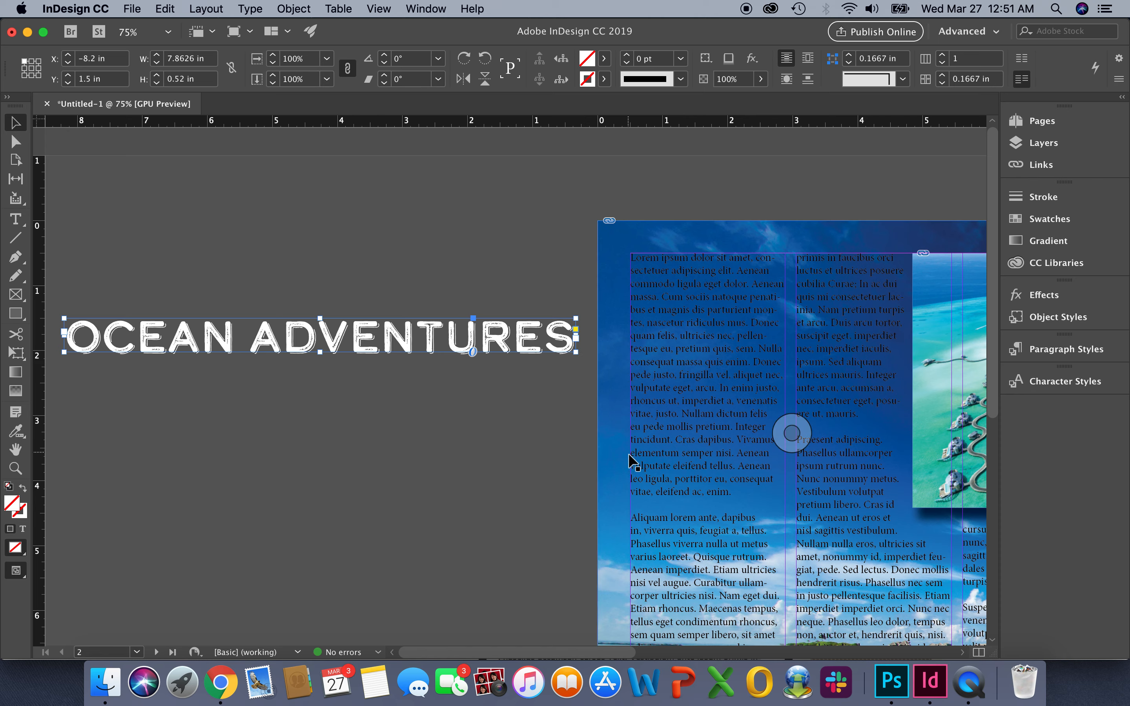
pyautogui.moveTo(582, 360); pyautogui.dragTo(347, 143)
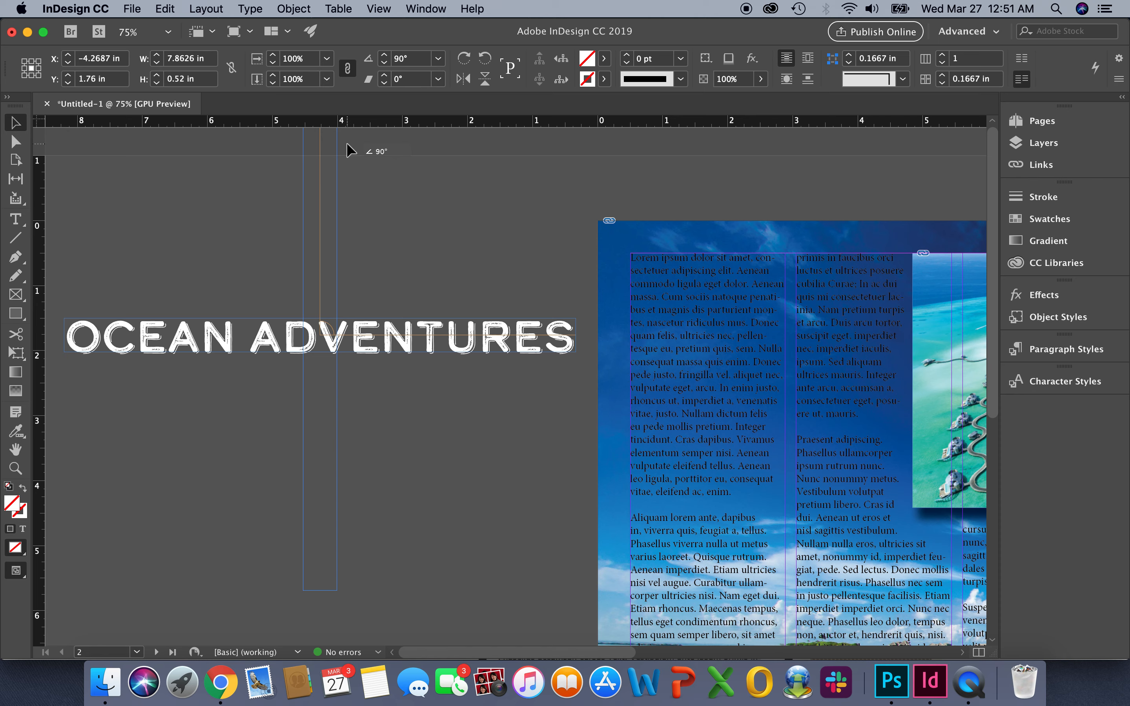
pyautogui.moveTo(347, 144); pyautogui.dragTo(346, 149)
pyautogui.moveTo(333, 341); pyautogui.dragTo(652, 500)
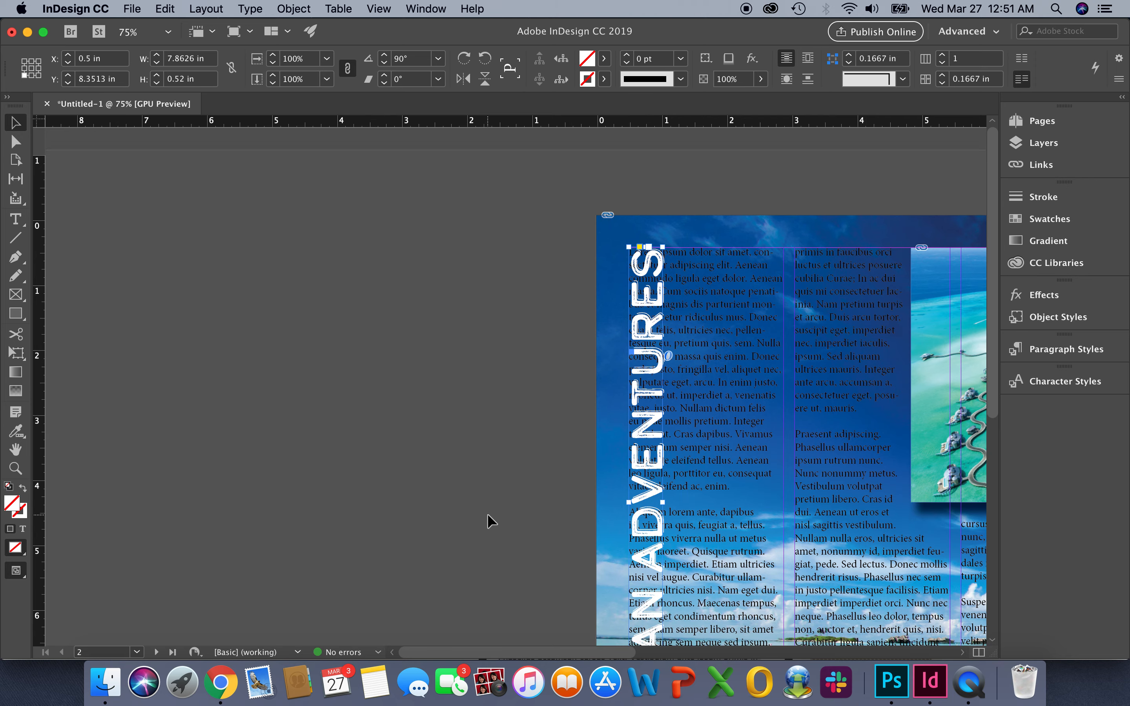
pyautogui.scroll(-5, 489, 522)
pyautogui.hscroll(2, 489, 522)
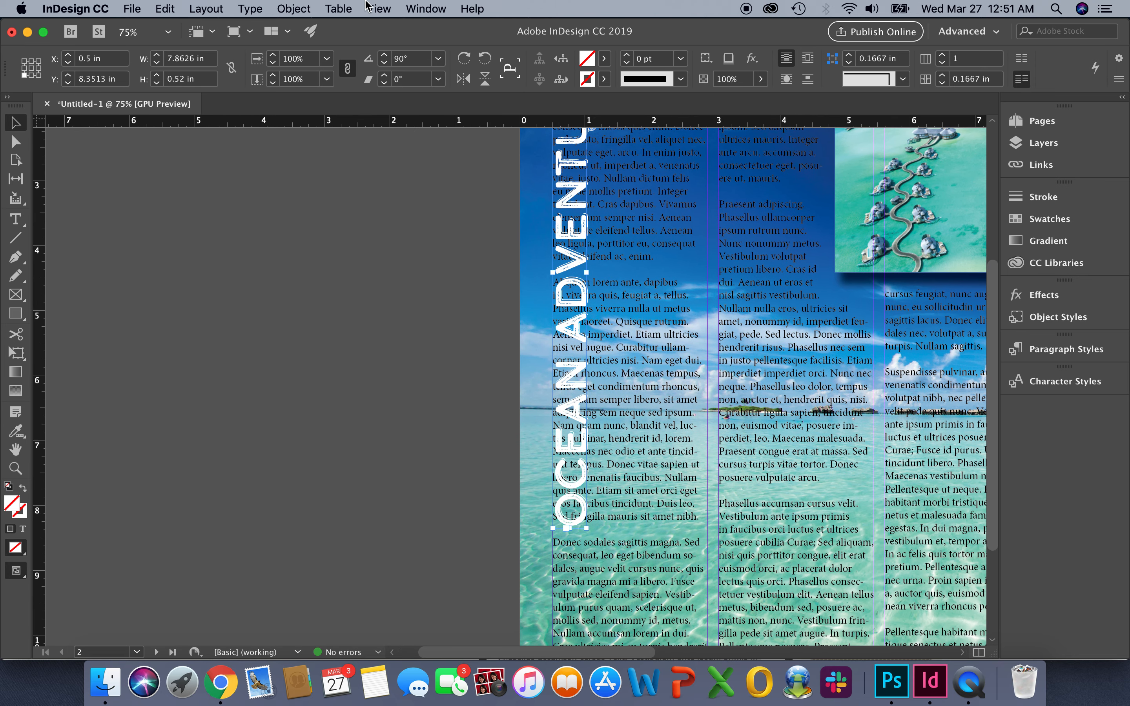
pyautogui.click(371, 7)
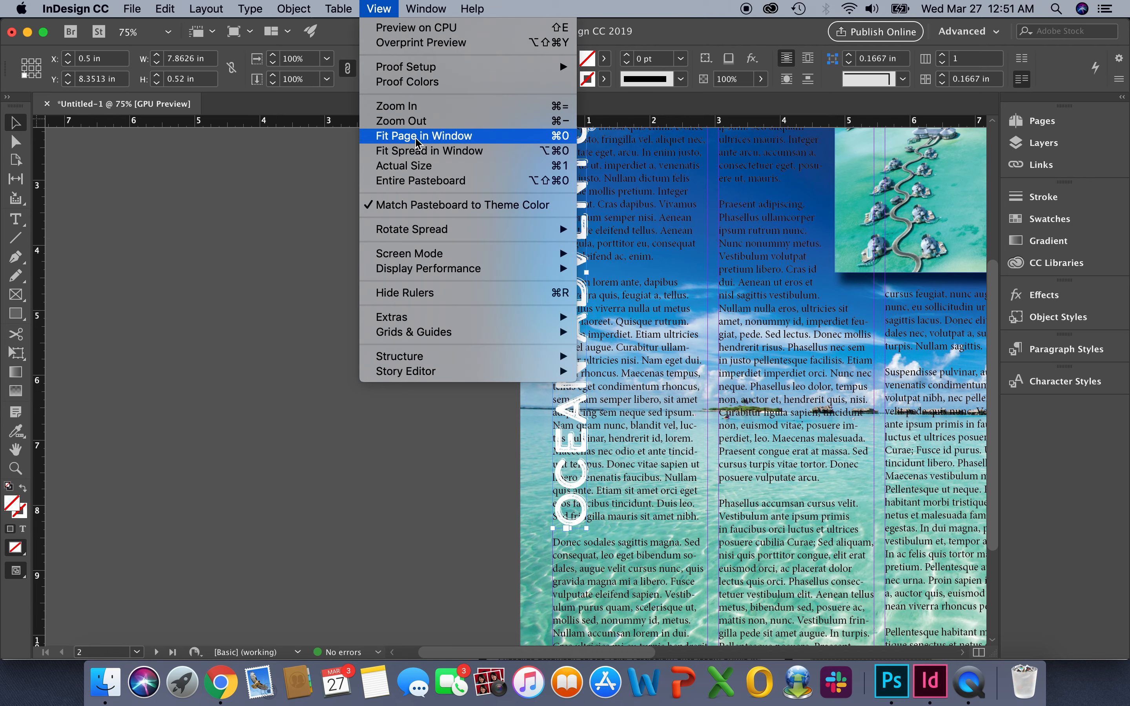
pyautogui.click(419, 149)
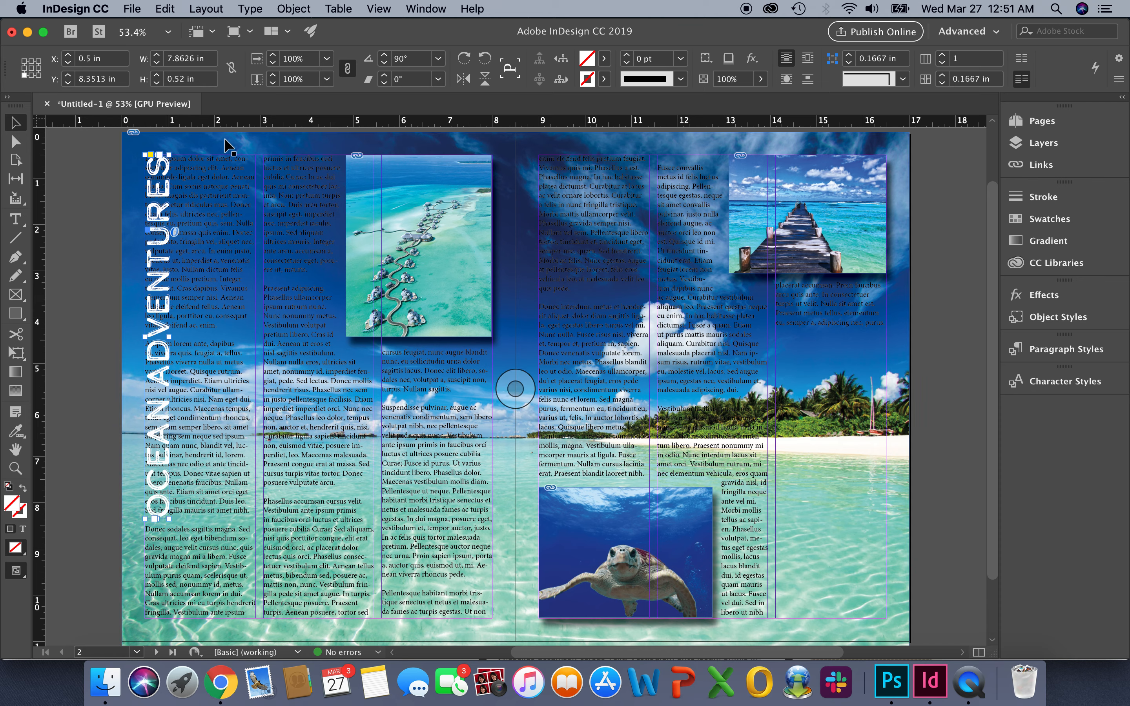
# - Wrap the body text around the headline's bounding box with a left offset of 0.125 in and a bottom offset of 0.1875 in
pyautogui.click(425, 9)
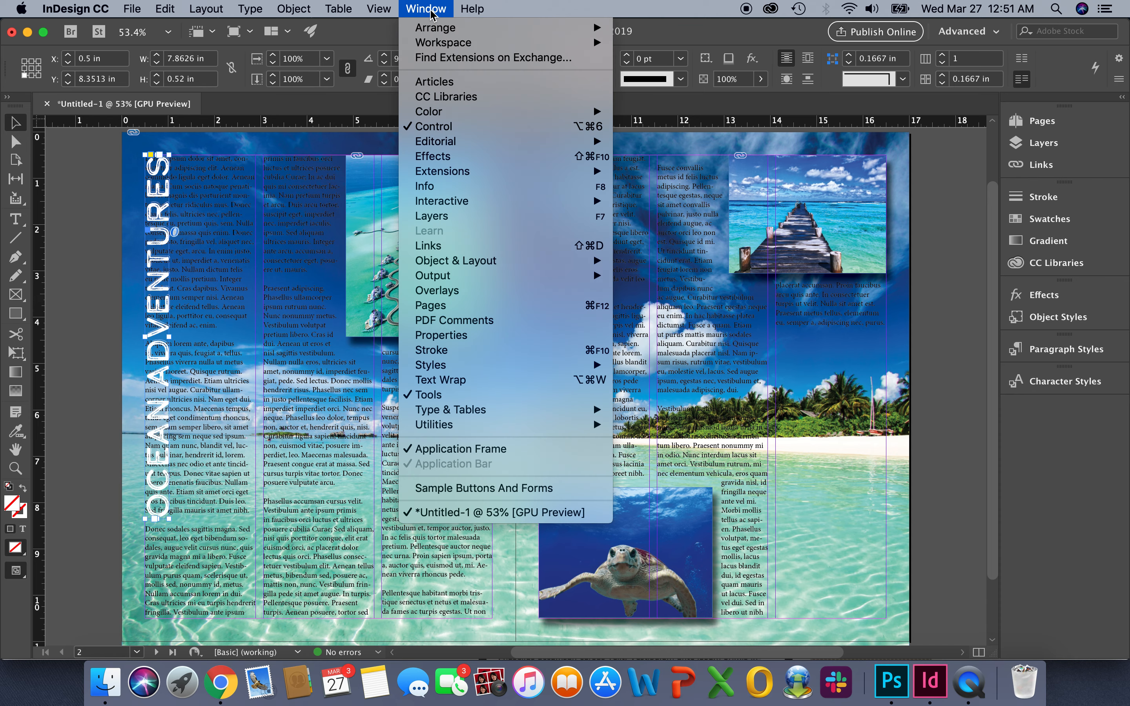
pyautogui.click(458, 380)
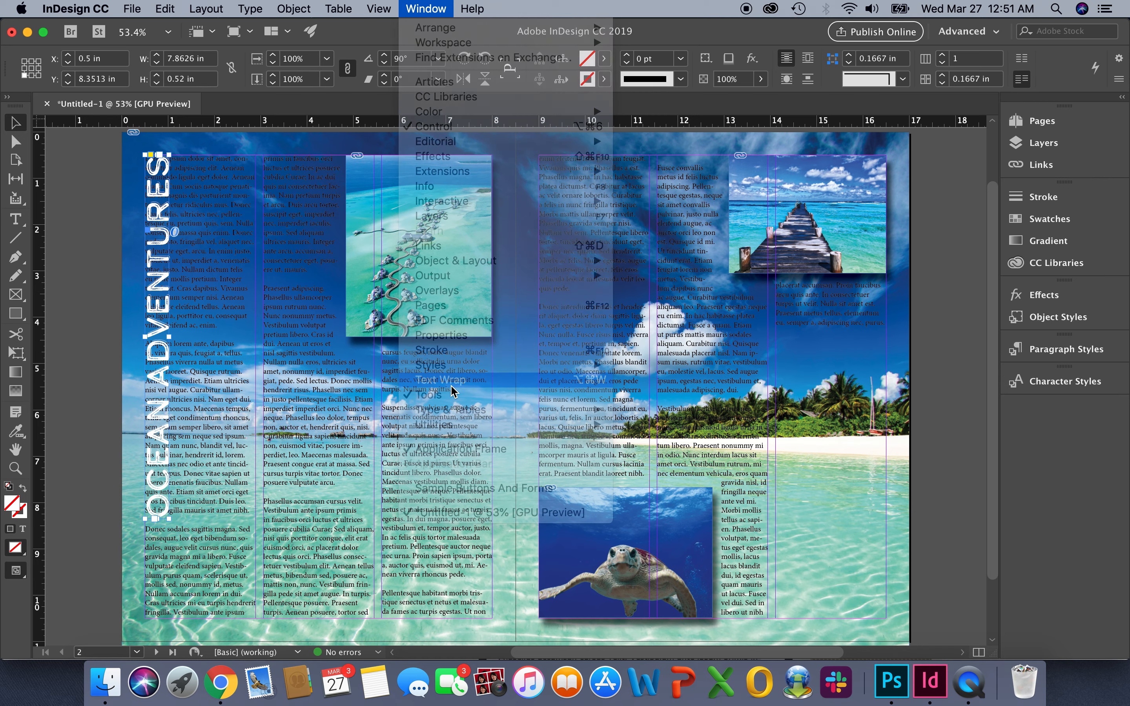
pyautogui.moveTo(156, 170); pyautogui.dragTo(852, 157)
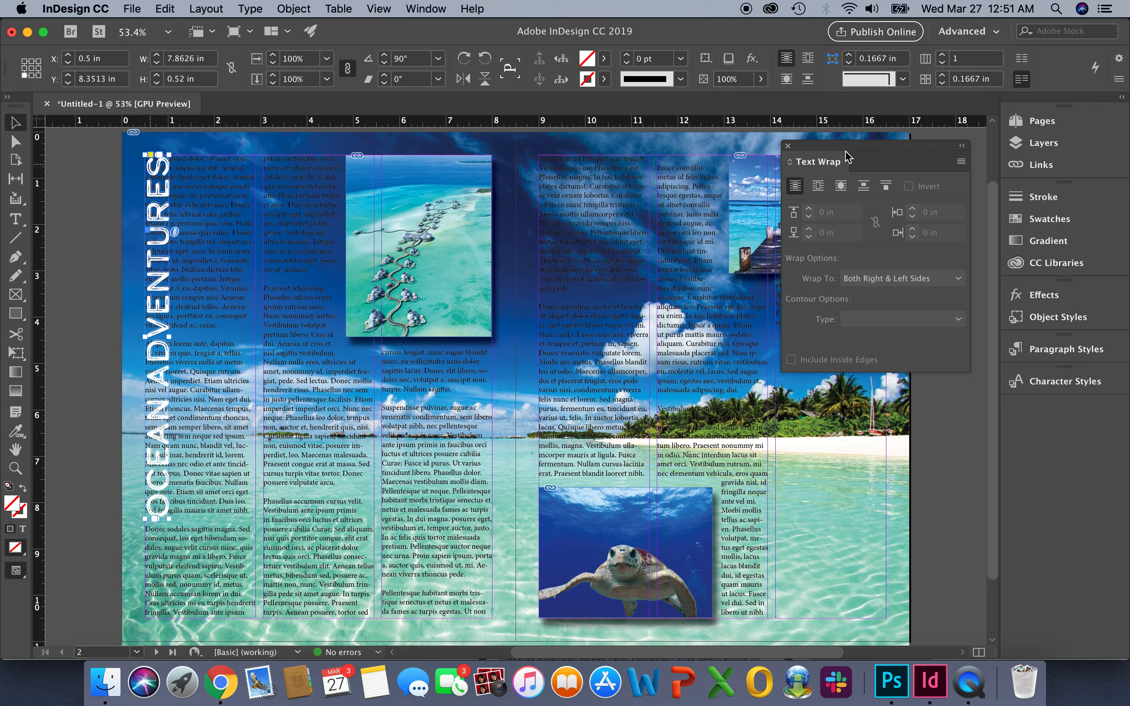
pyautogui.click(818, 188)
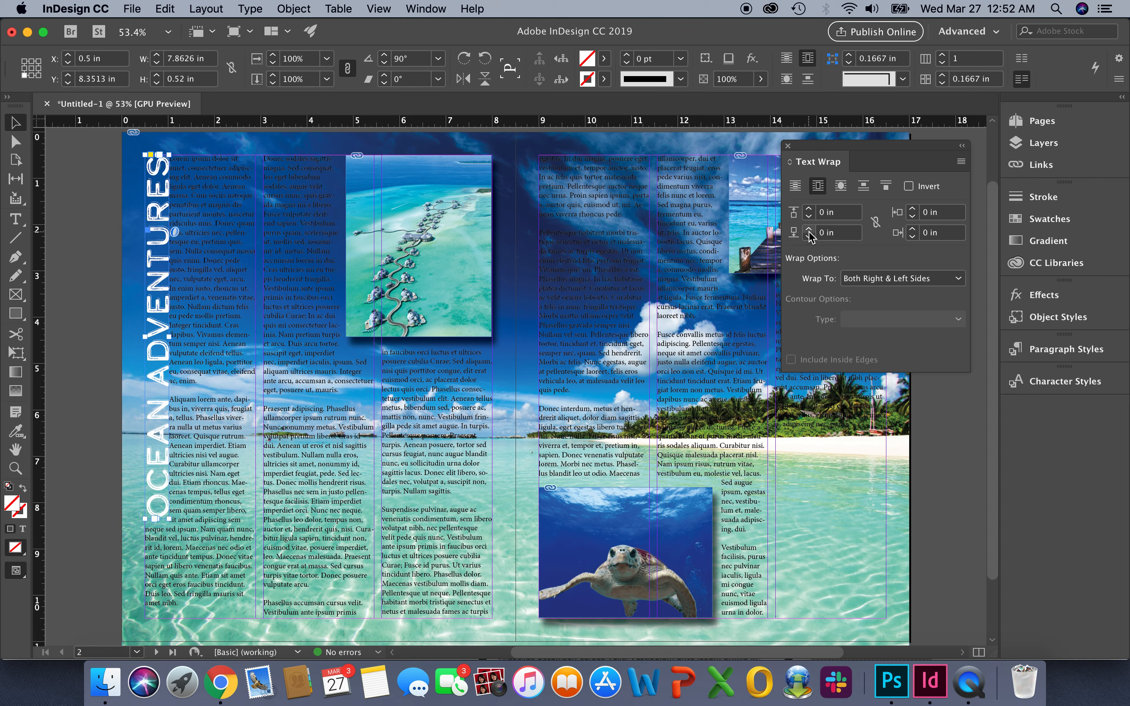
pyautogui.click(913, 210)
pyautogui.click(913, 210)
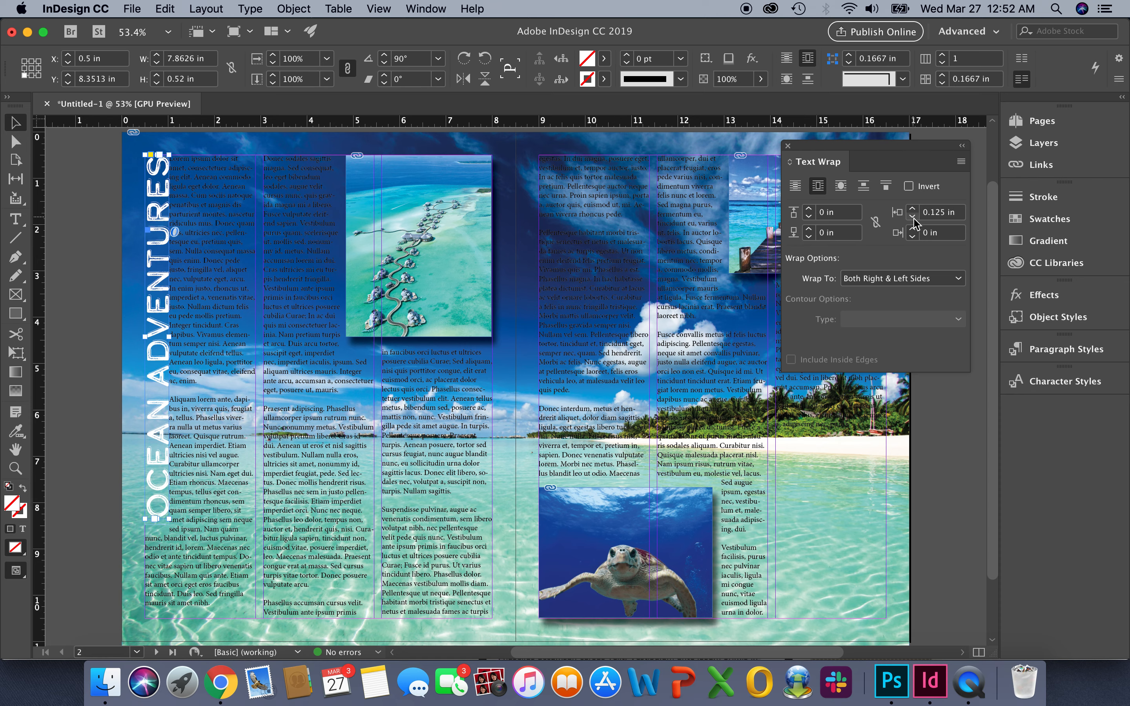
pyautogui.click(808, 230)
pyautogui.click(808, 230)
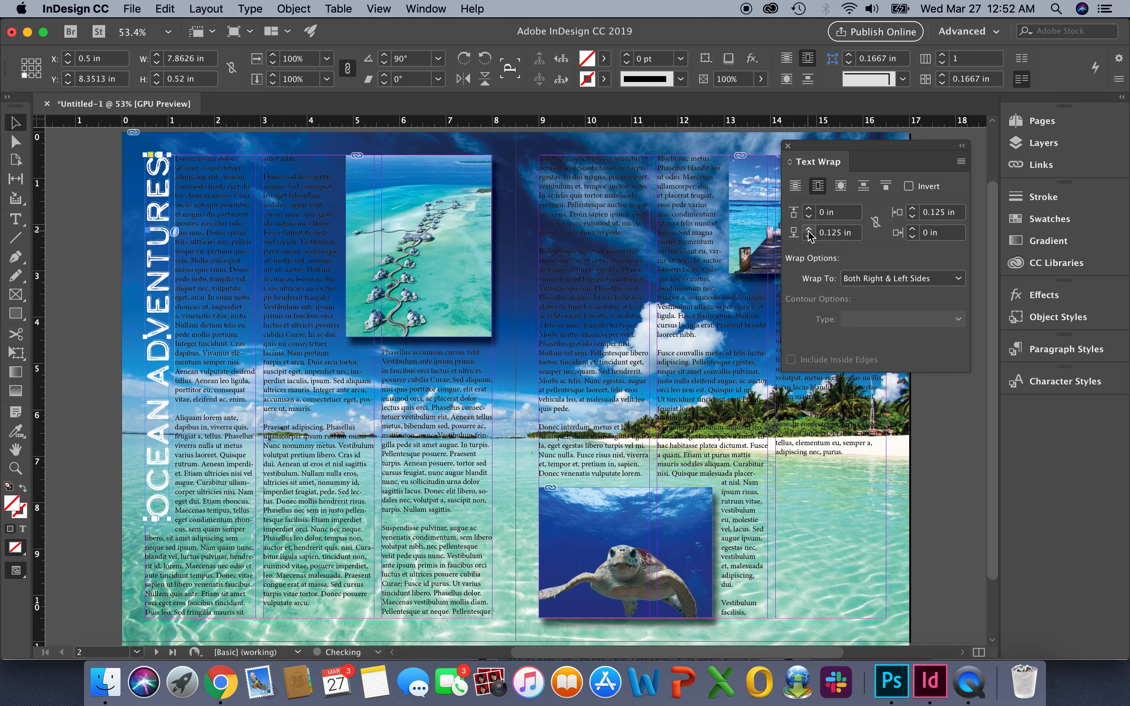
pyautogui.click(809, 230)
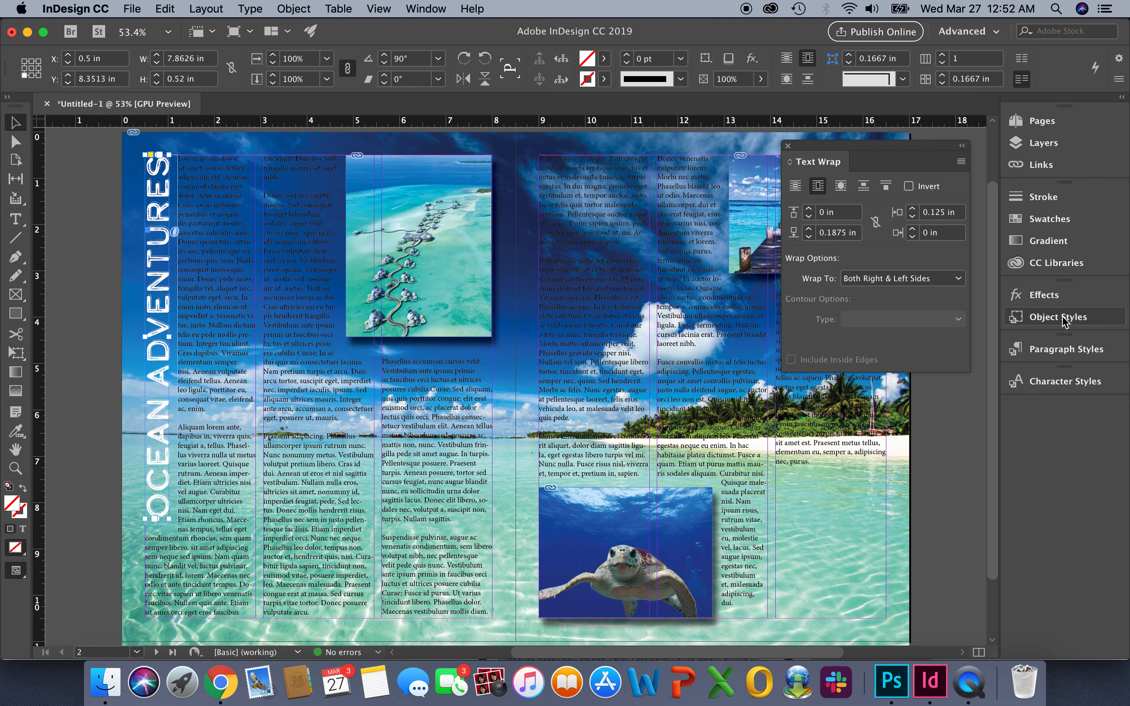
pyautogui.click(788, 146)
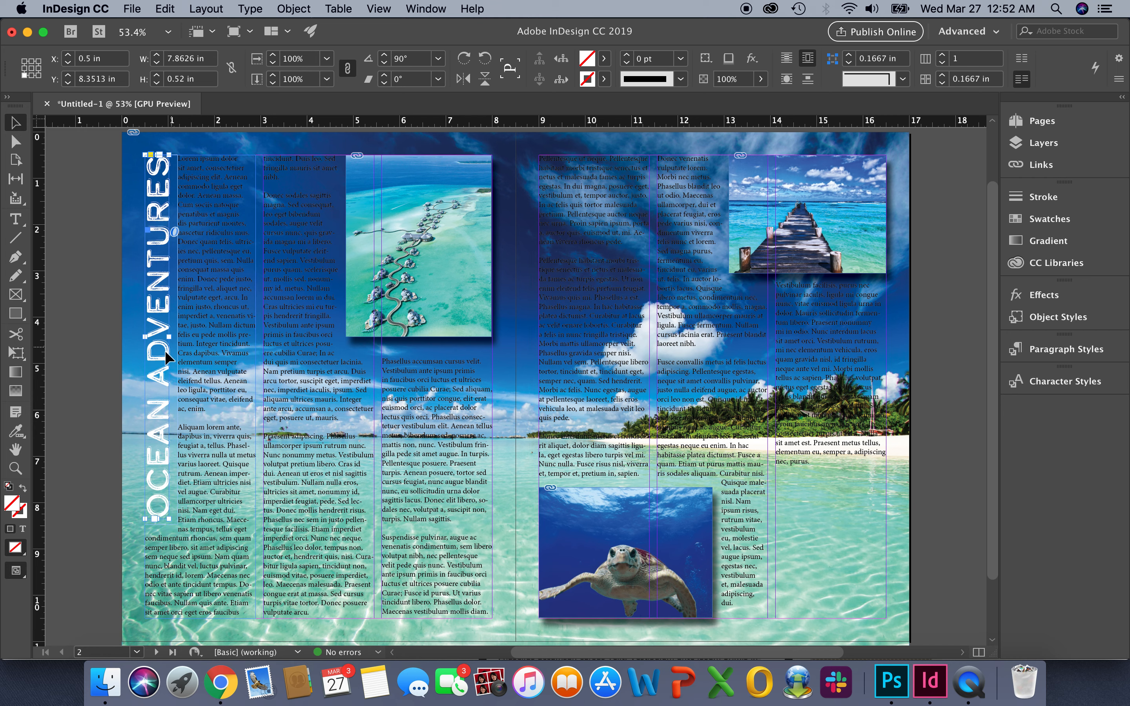
# - Apply the Photo Drop Shadow object style to the vertical headline frame
pyautogui.click(1048, 319)
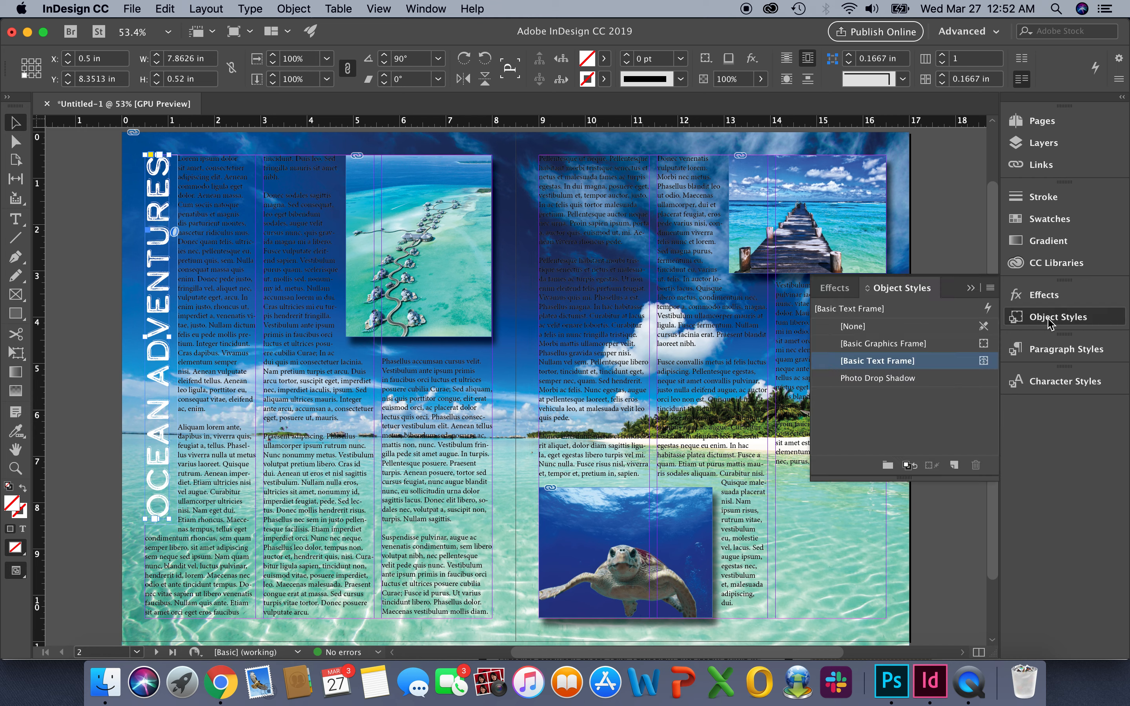
pyautogui.click(882, 380)
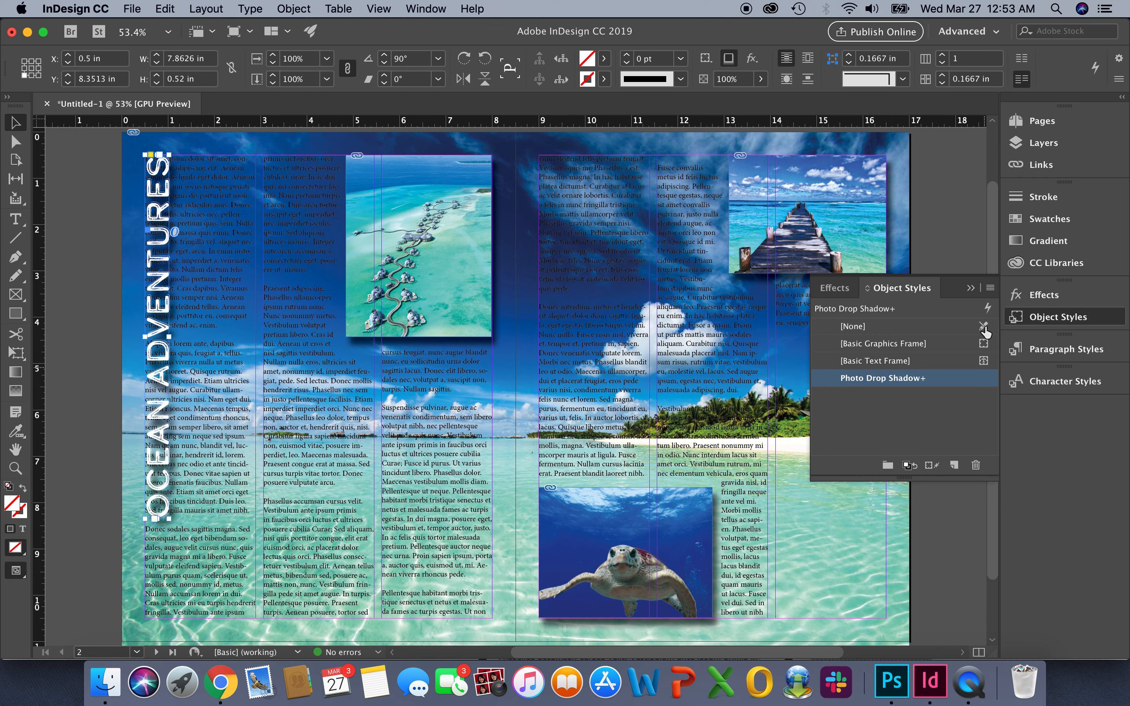
pyautogui.click(971, 287)
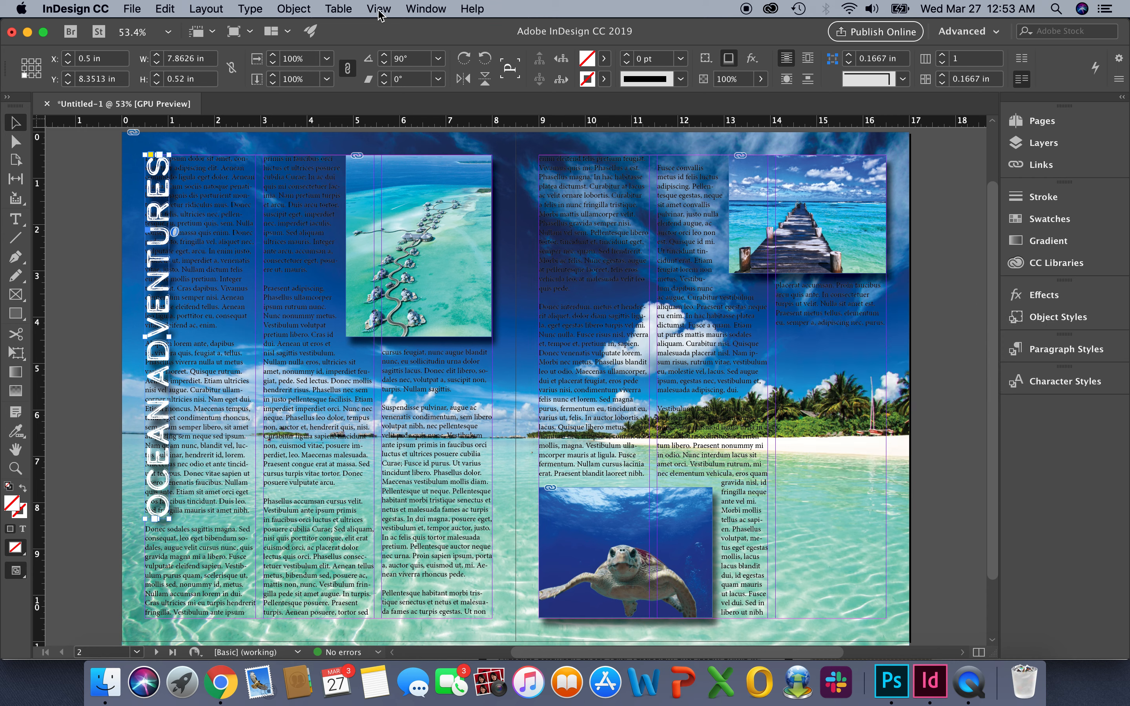
# - Reapply bounding-box text wrap to the headline with a bottom offset of 0.1875 in and a left offset of 0.125 in, and deselect it
pyautogui.click(433, 10)
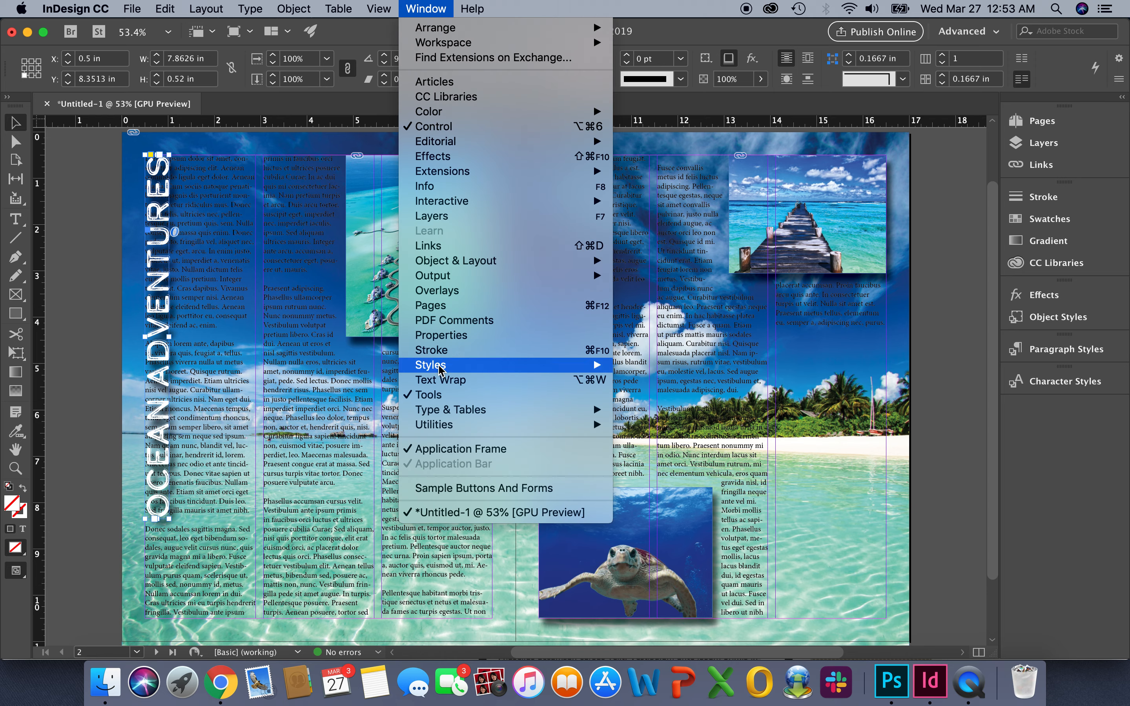
pyautogui.click(440, 380)
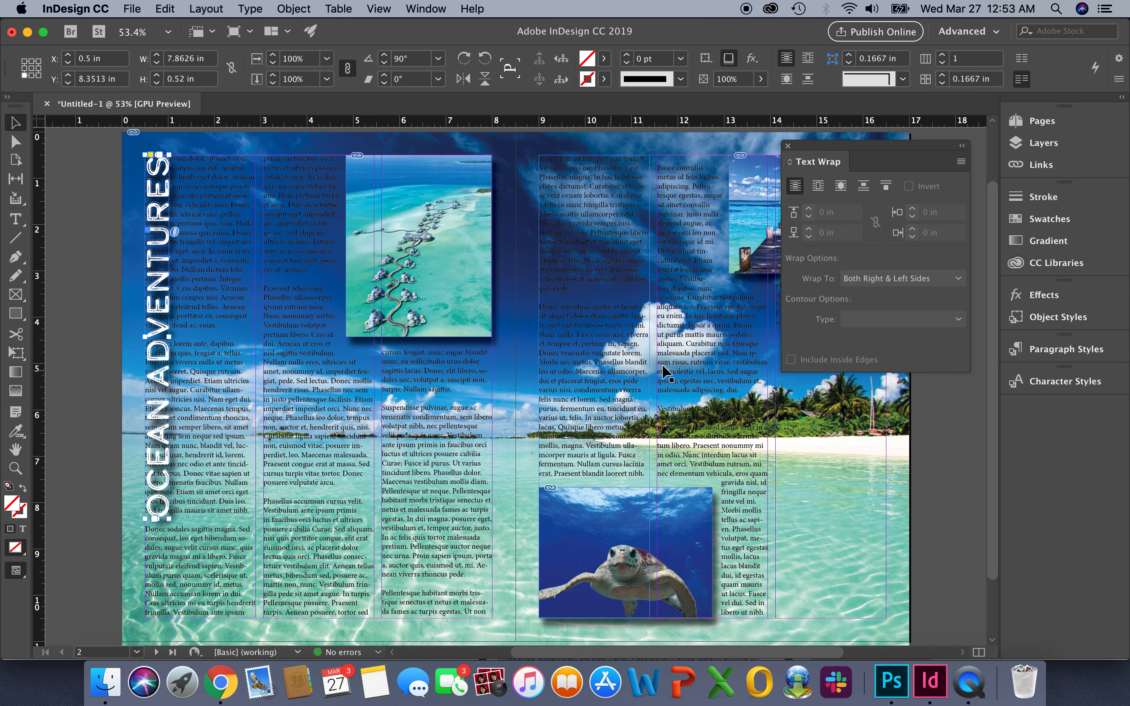
pyautogui.click(817, 185)
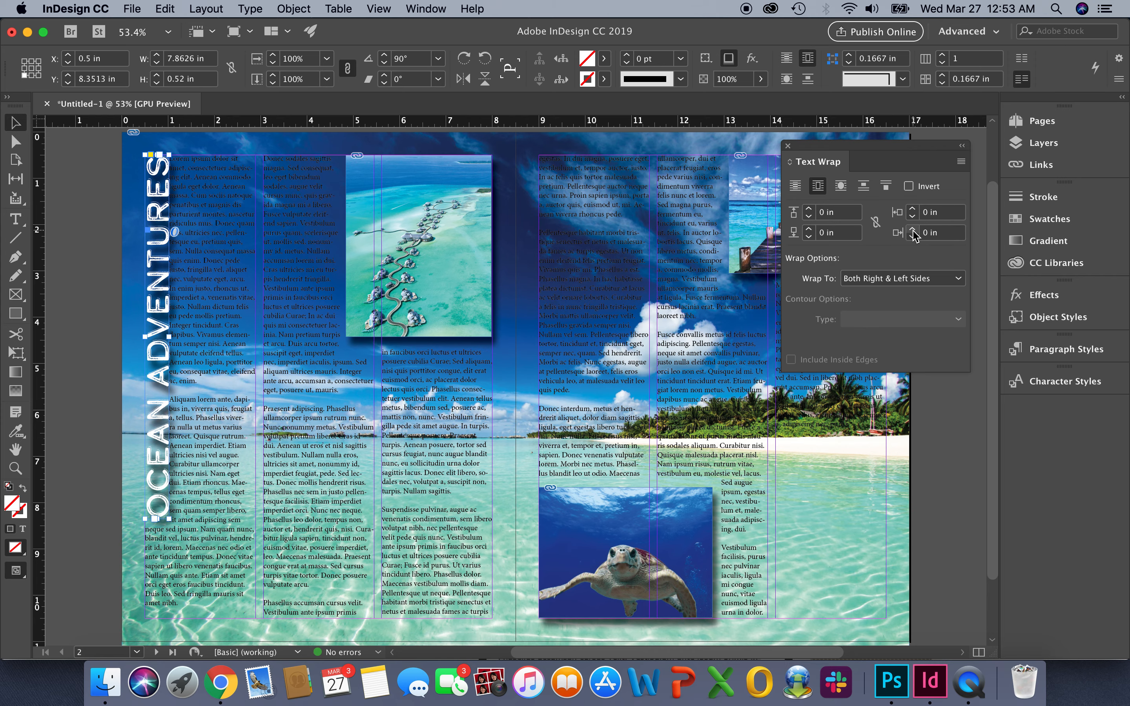
pyautogui.click(809, 228)
pyautogui.click(809, 229)
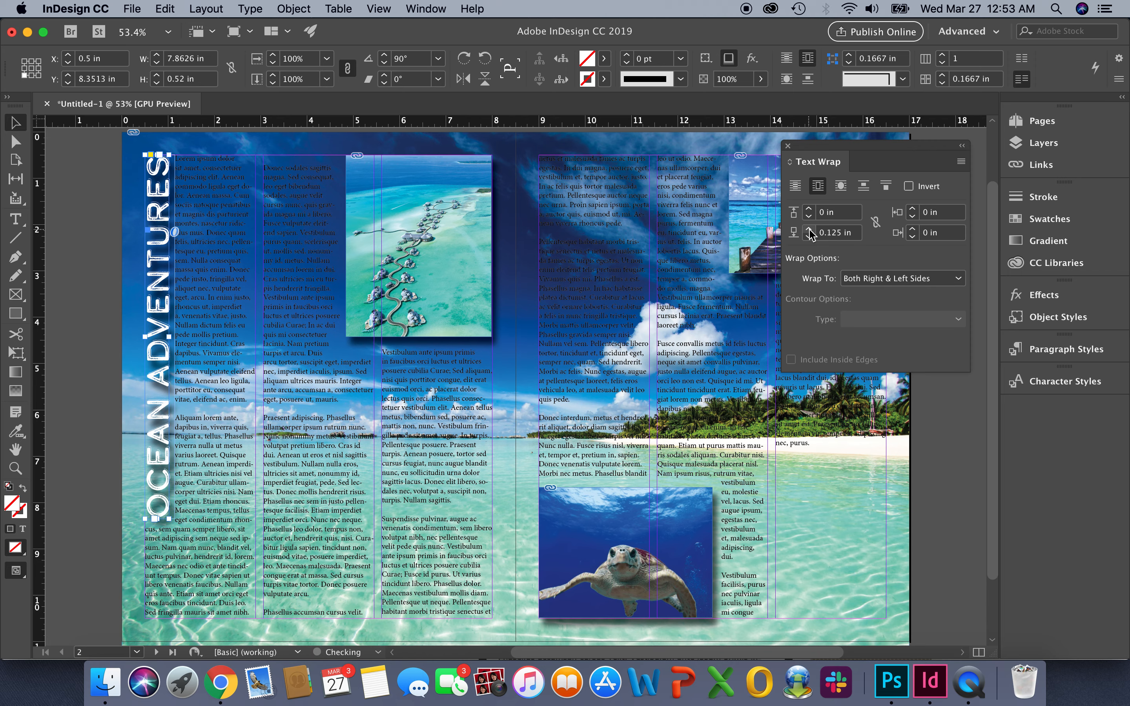
pyautogui.click(809, 229)
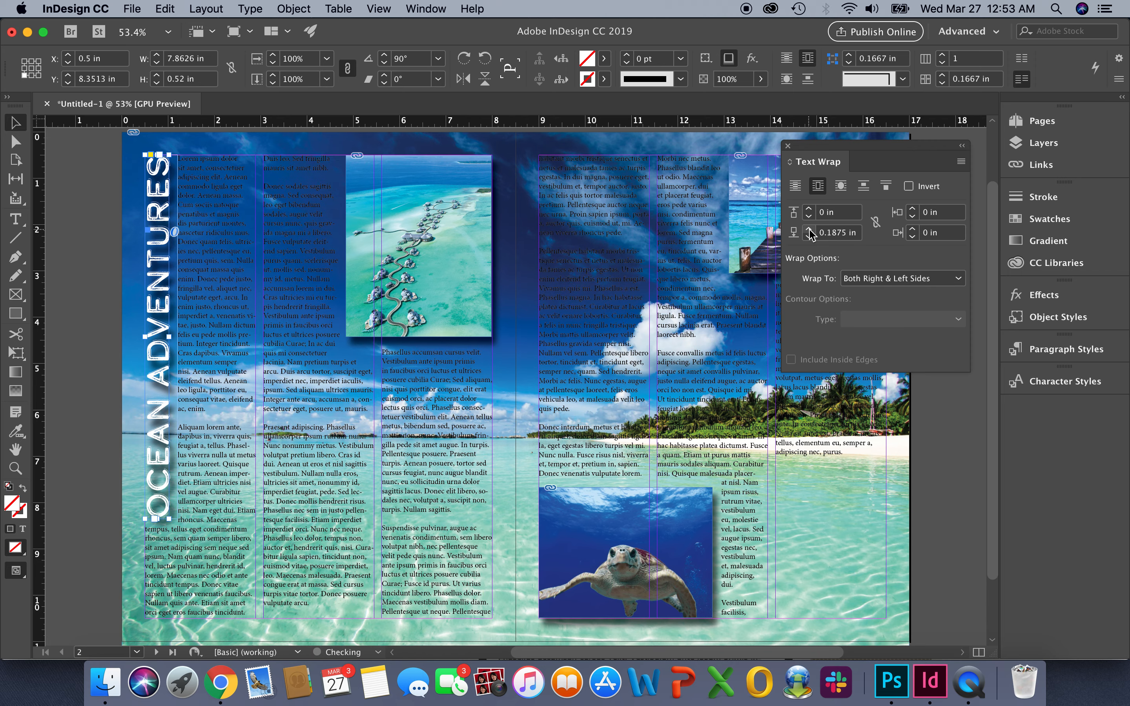
pyautogui.click(913, 210)
pyautogui.click(913, 210)
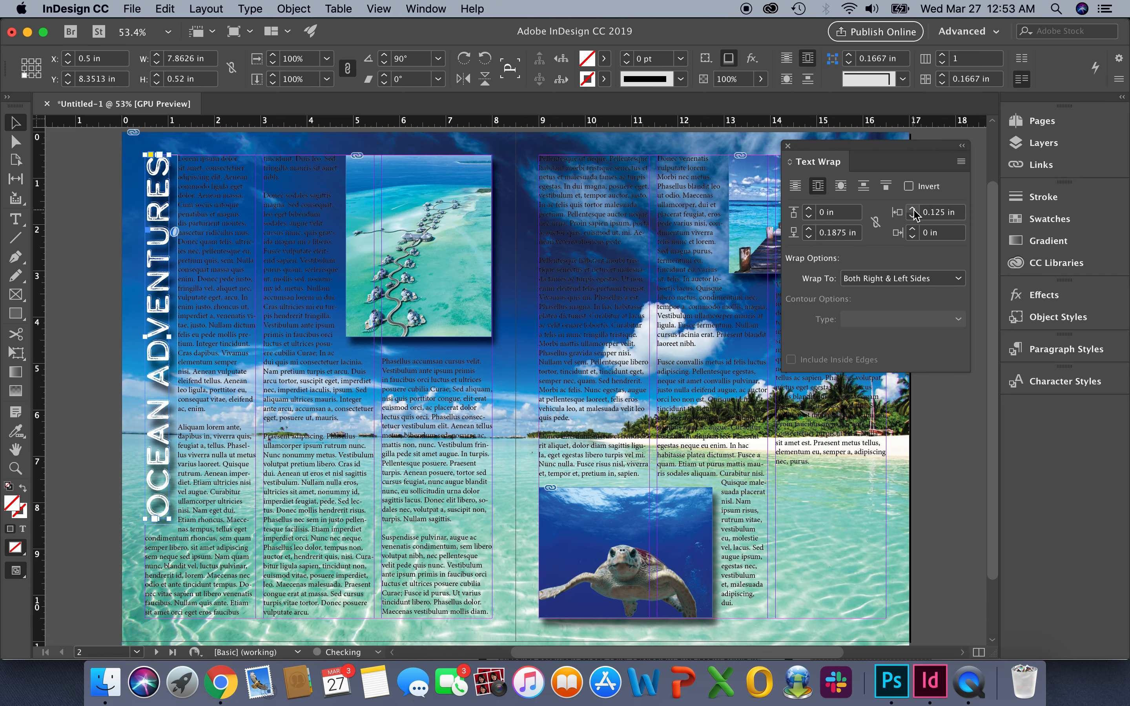
pyautogui.click(913, 210)
pyautogui.click(788, 146)
pyautogui.click(958, 323)
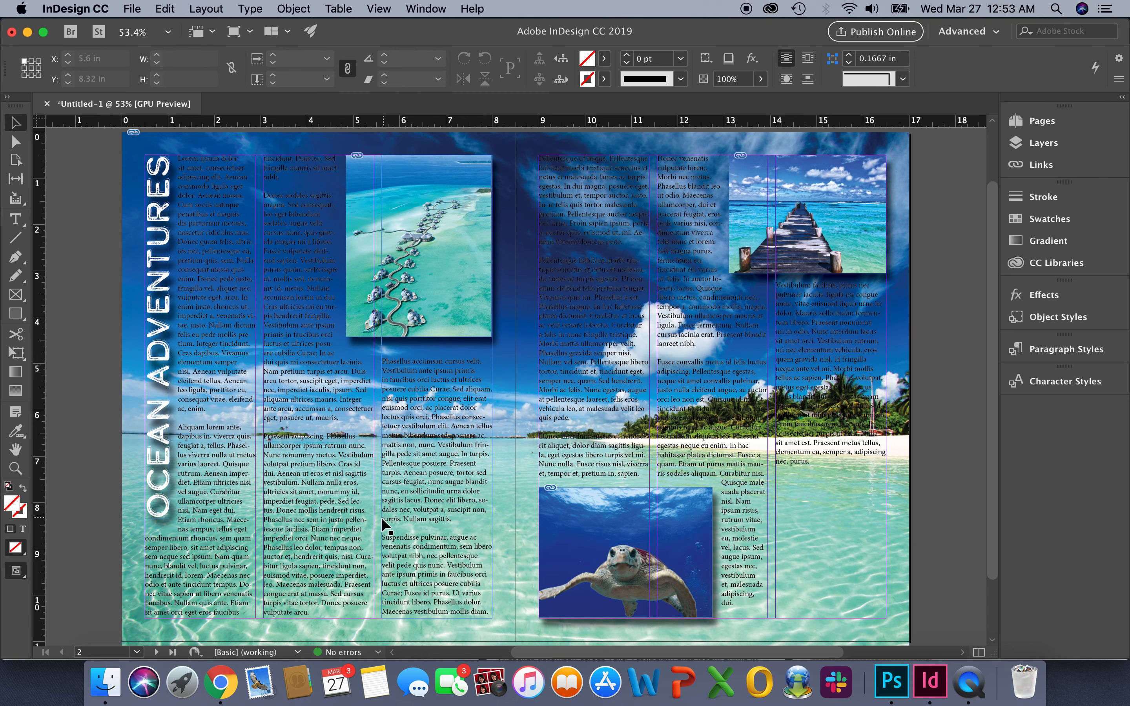
# - Fit the spread in the window, preview it in the Presentation screen mode, and exit the preview
pyautogui.press('super+minus')
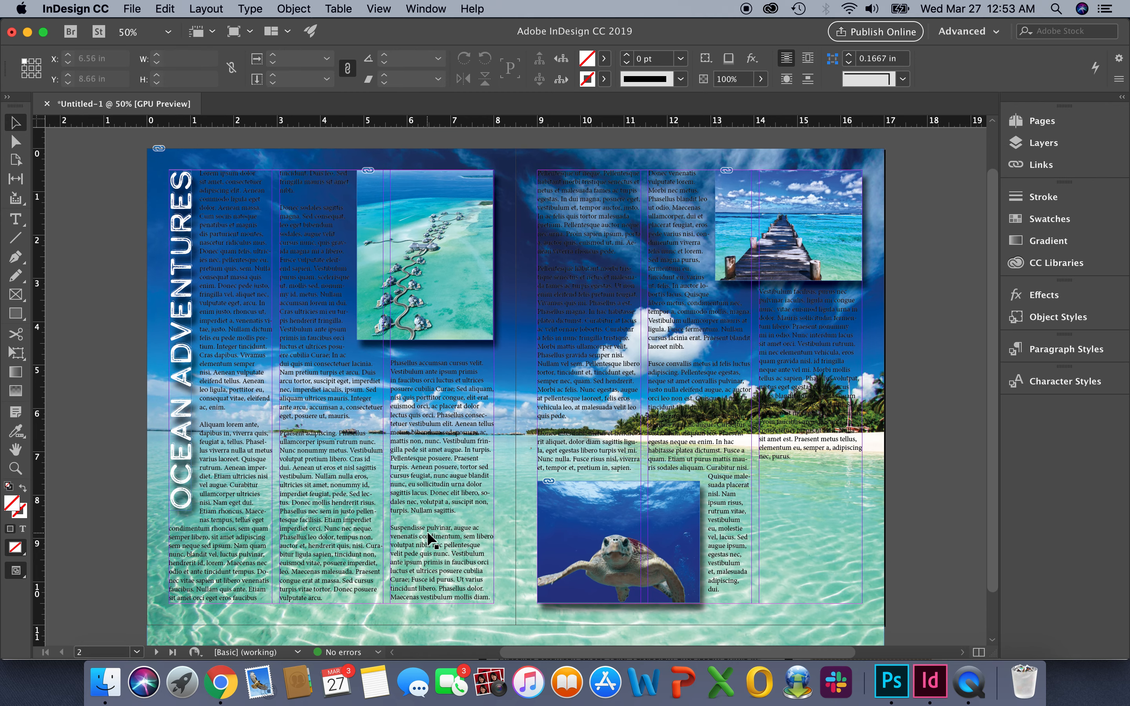
pyautogui.click(385, 7)
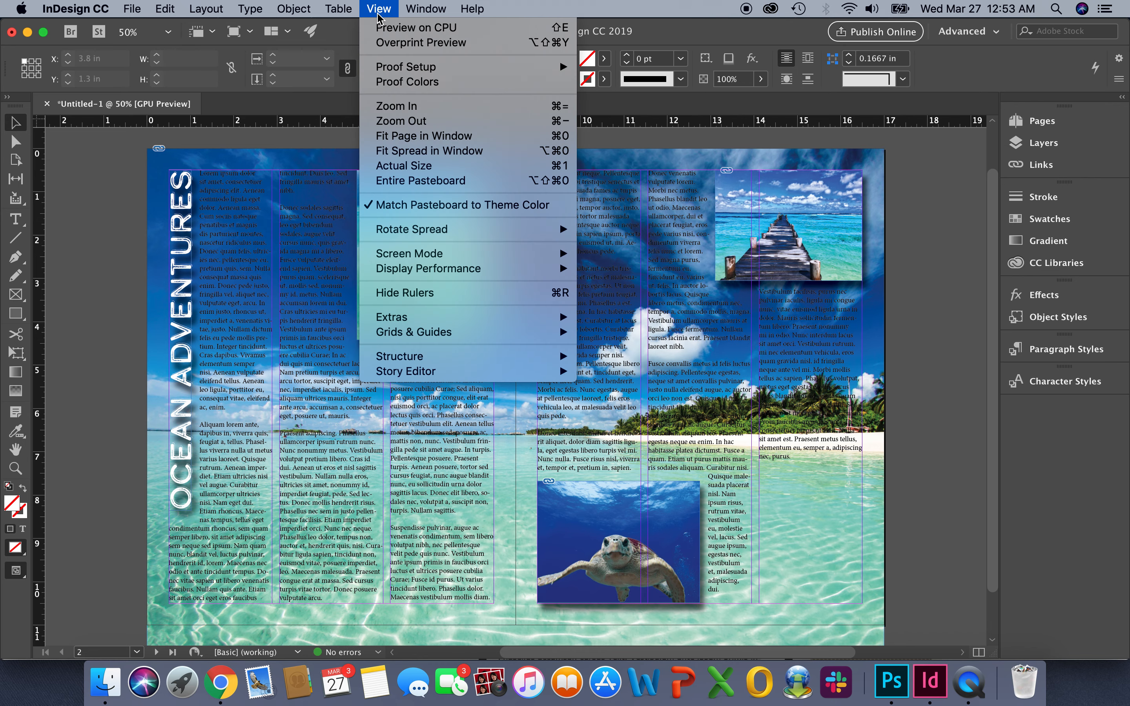
pyautogui.click(422, 158)
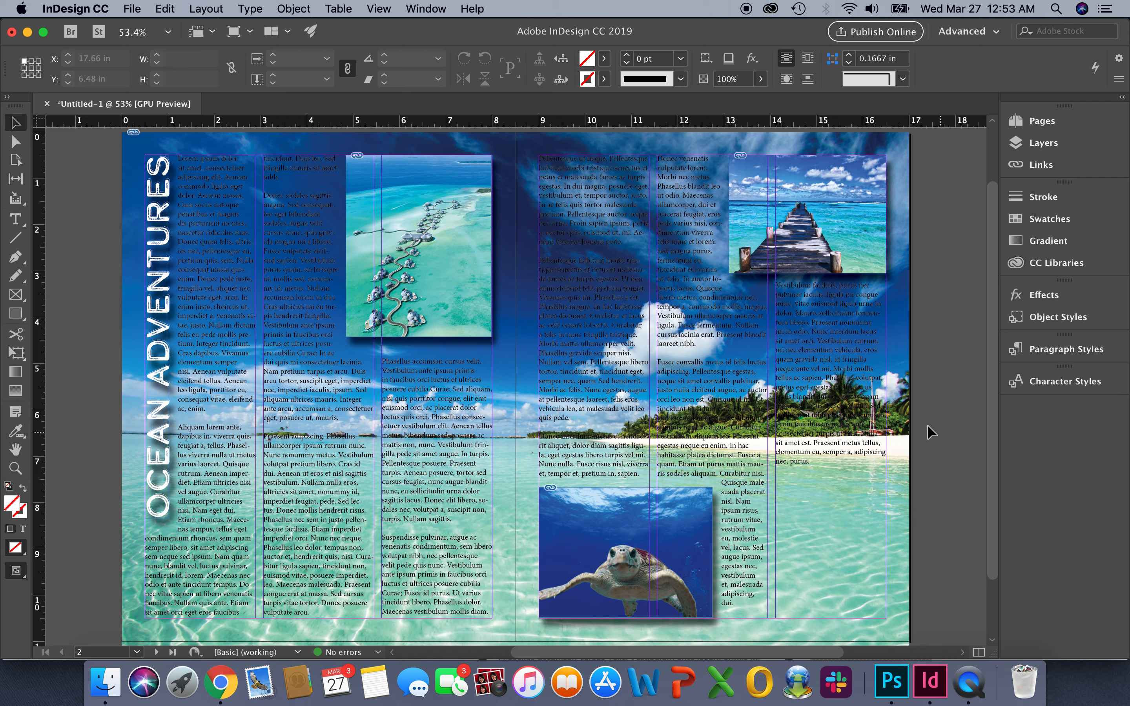
pyautogui.click(385, 10)
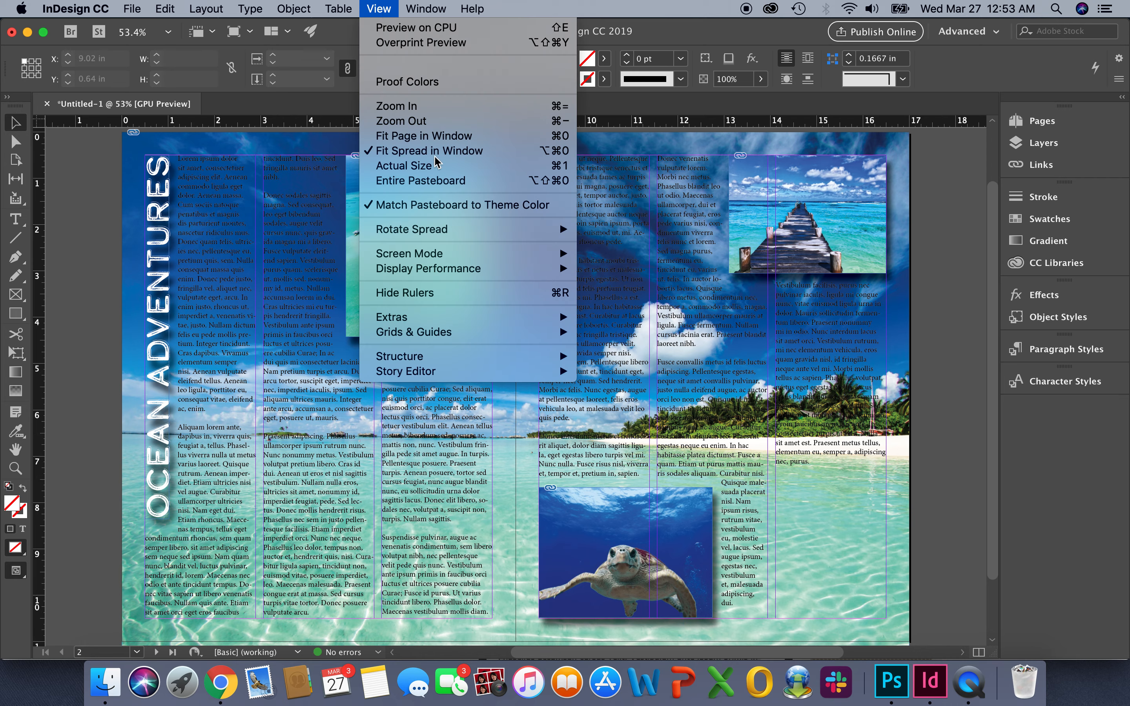
pyautogui.moveTo(552, 256)
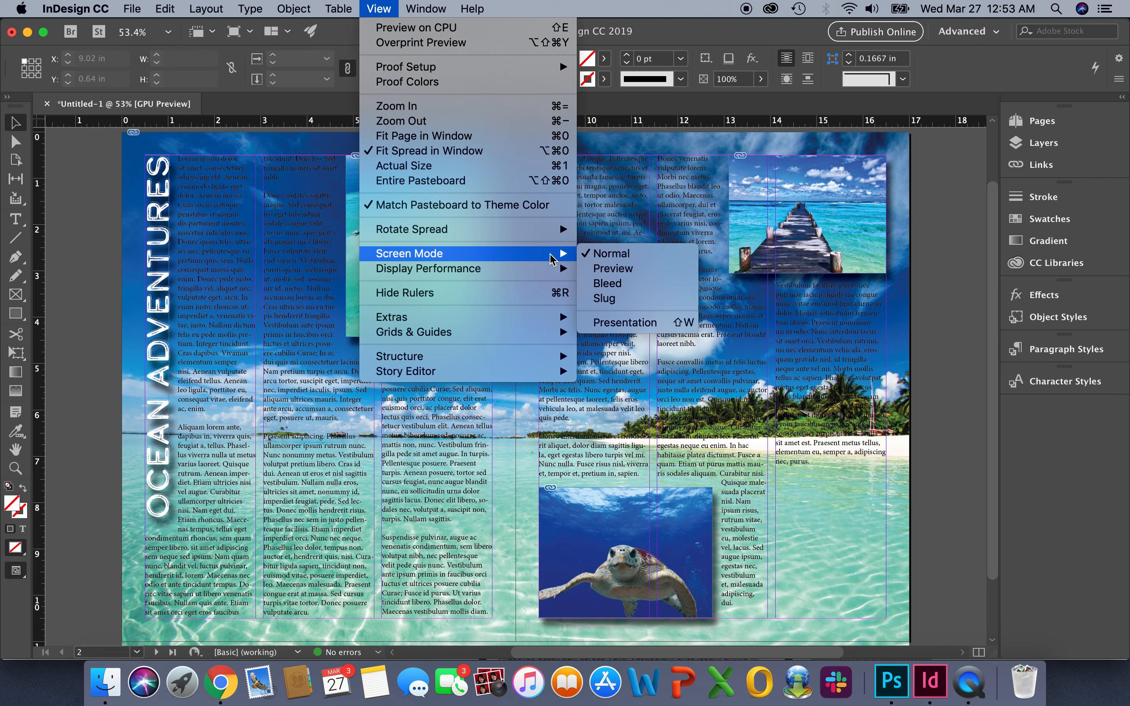
pyautogui.click(609, 323)
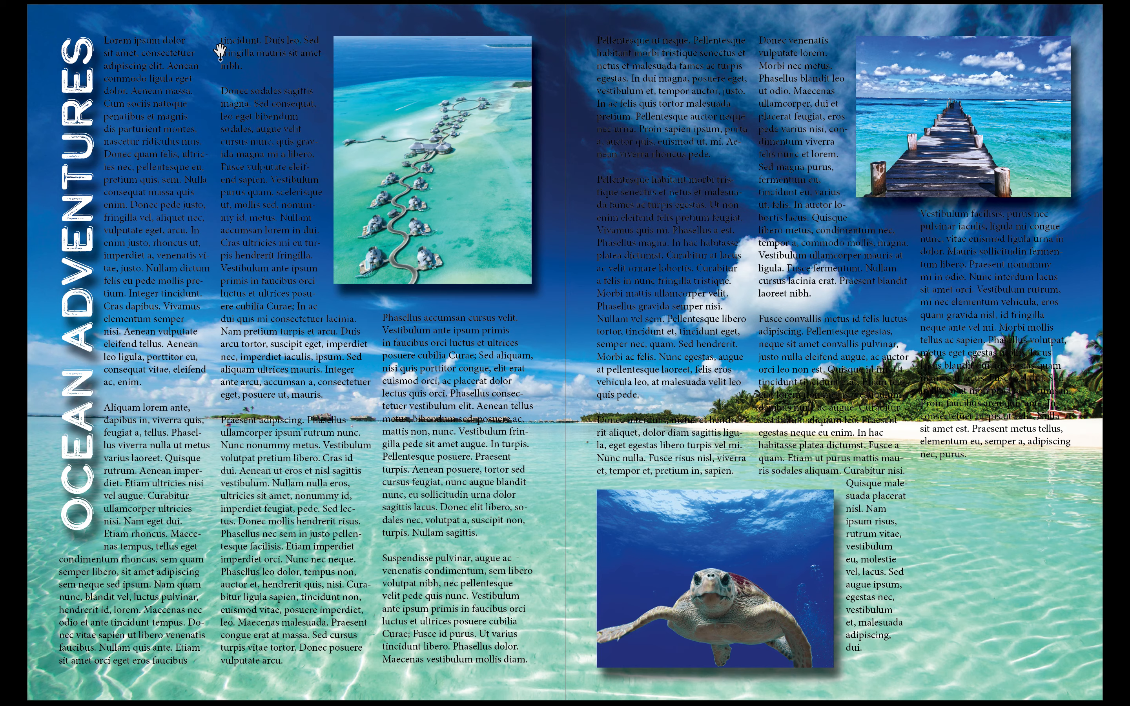
pyautogui.press('Escape')
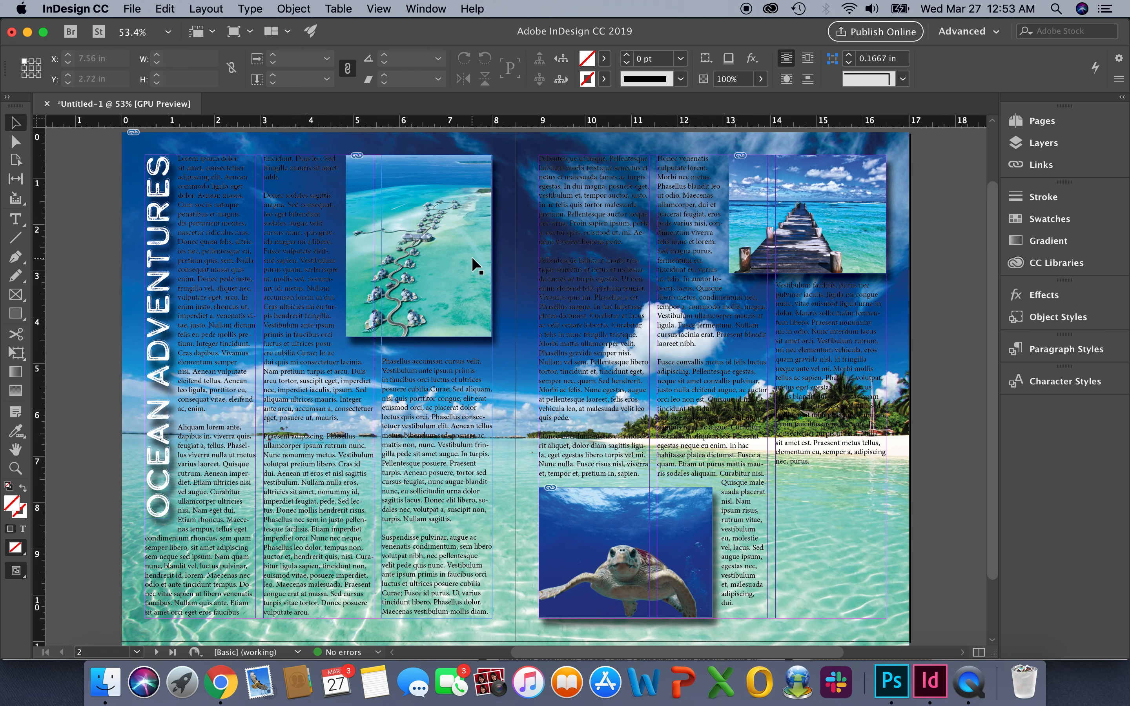